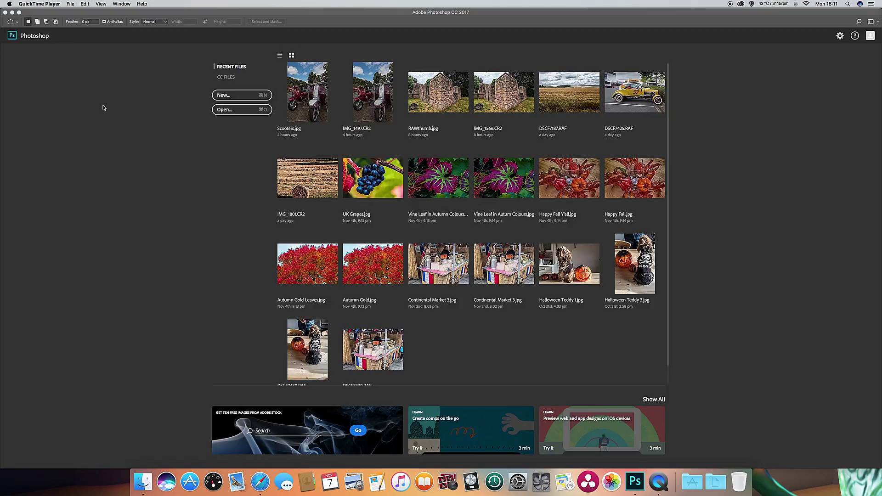
# Open Scooters.jpg and duplicate its Background layer as a new layer named 'Silver fx'
pyautogui.click(308, 99)
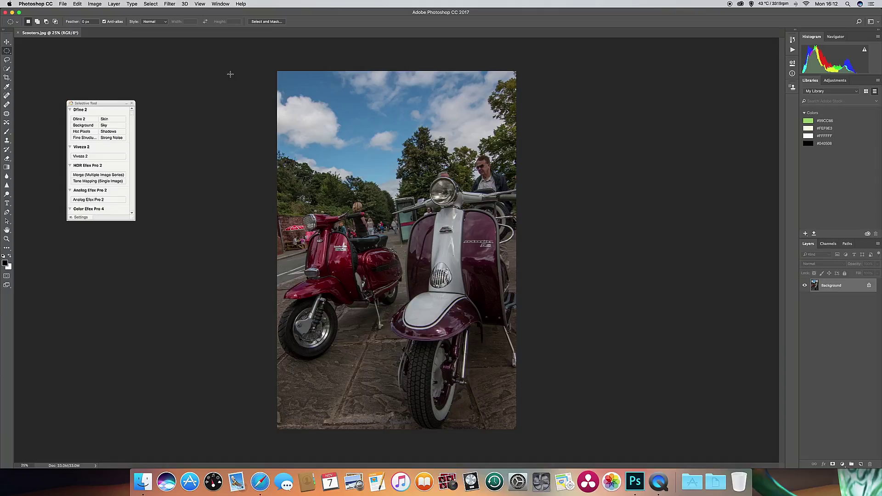
pyautogui.click(114, 3)
pyautogui.click(128, 19)
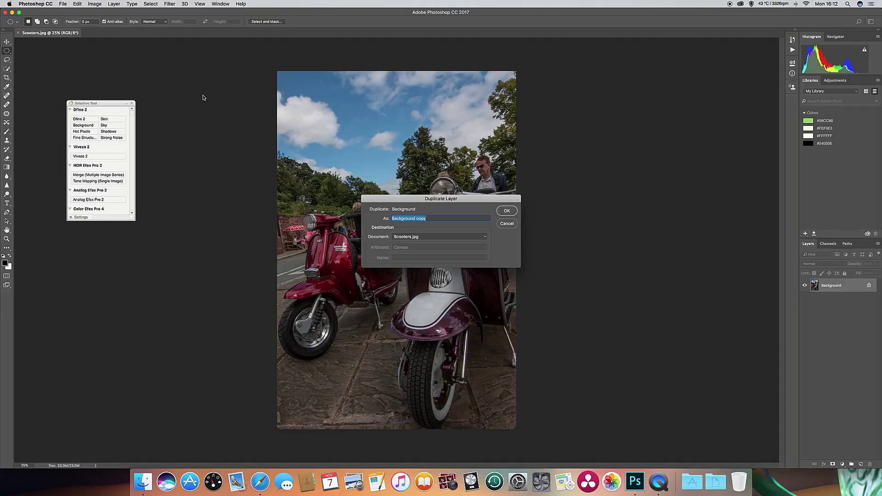
pyautogui.write('Silver fx')
pyautogui.press('Return')
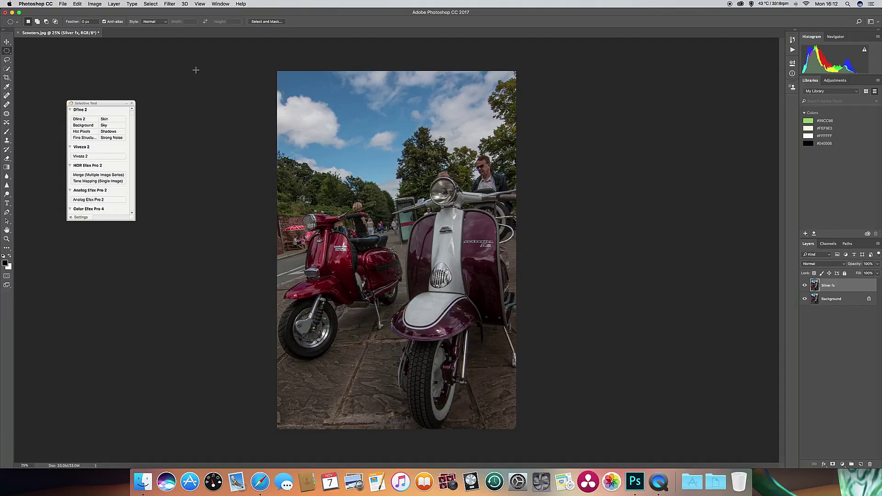
pyautogui.click(171, 5)
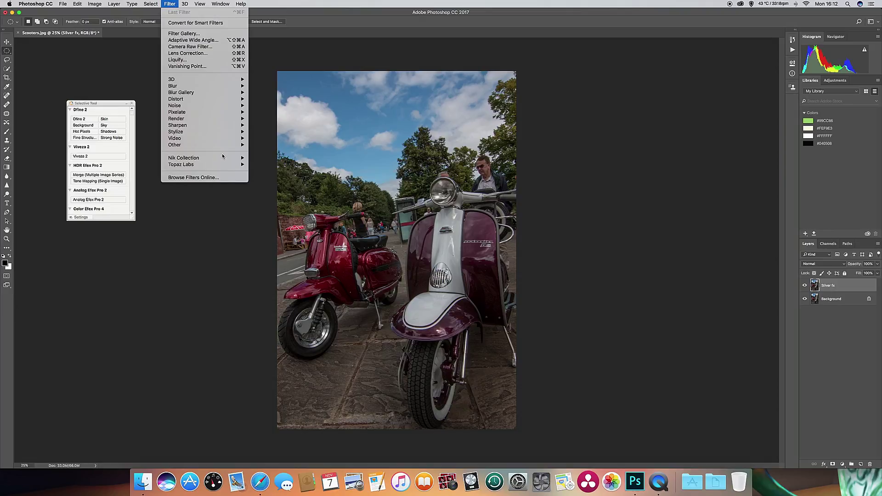
pyautogui.moveTo(200, 159)
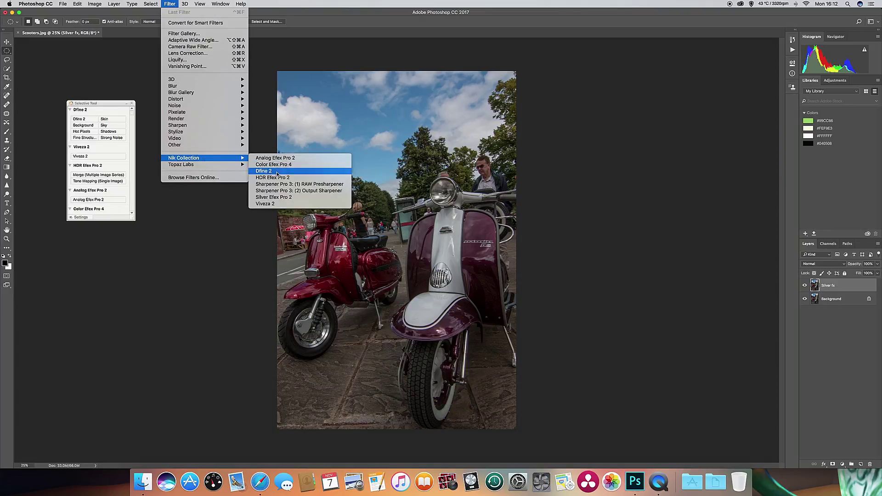
# Launch Silver Efex Pro 2 on the layer, maximize the editor, and browse the preset library
pyautogui.click(272, 197)
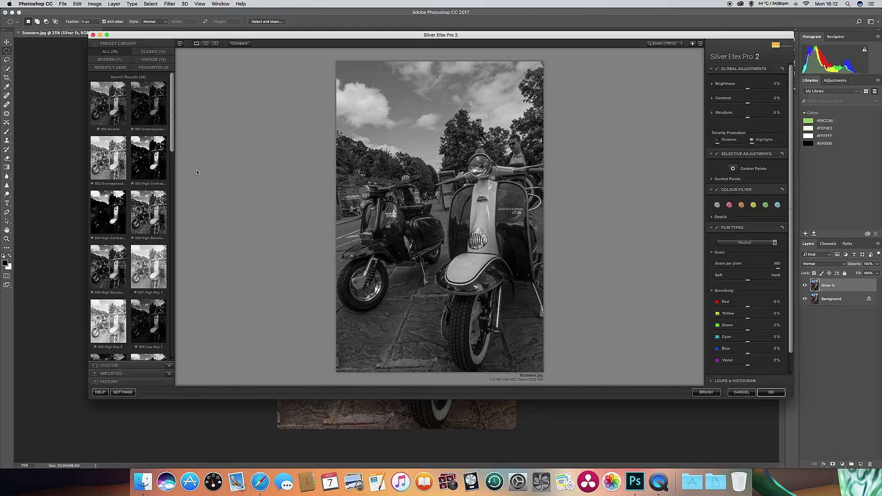
pyautogui.click(107, 35)
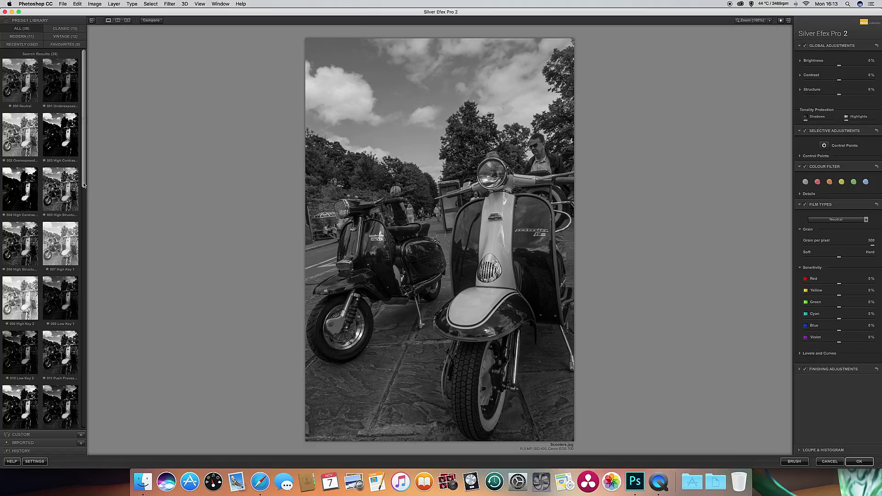
pyautogui.moveTo(84, 185)
pyautogui.mouseDown()
pyautogui.moveTo(80, 416)
pyautogui.moveTo(74, 216)
pyautogui.moveTo(84, 171)
pyautogui.mouseUp()
pyautogui.moveTo(85, 170); pyautogui.dragTo(88, 423)
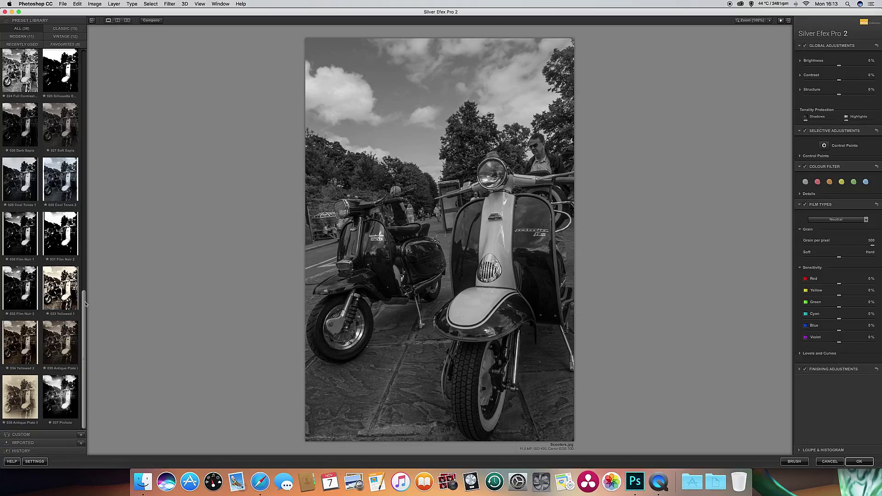
pyautogui.moveTo(85, 304); pyautogui.dragTo(86, 63)
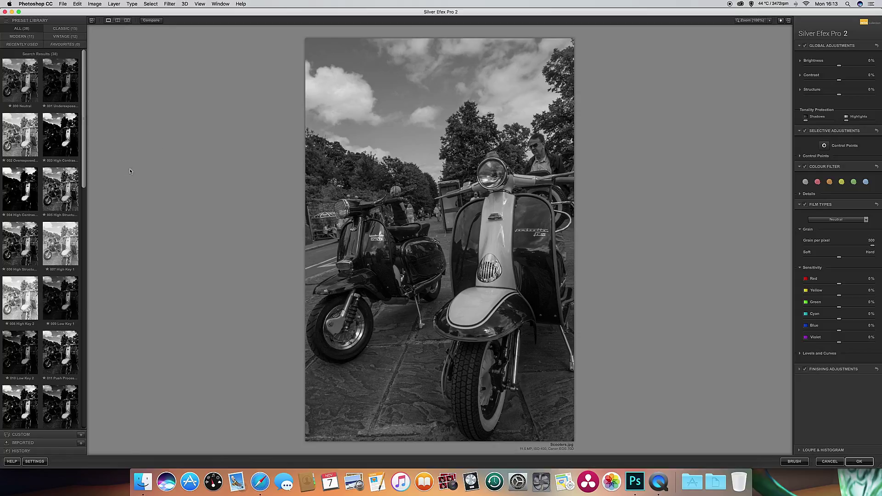
# Apply the 005 High Structure preset and raise Structure to 72%
pyautogui.click(60, 188)
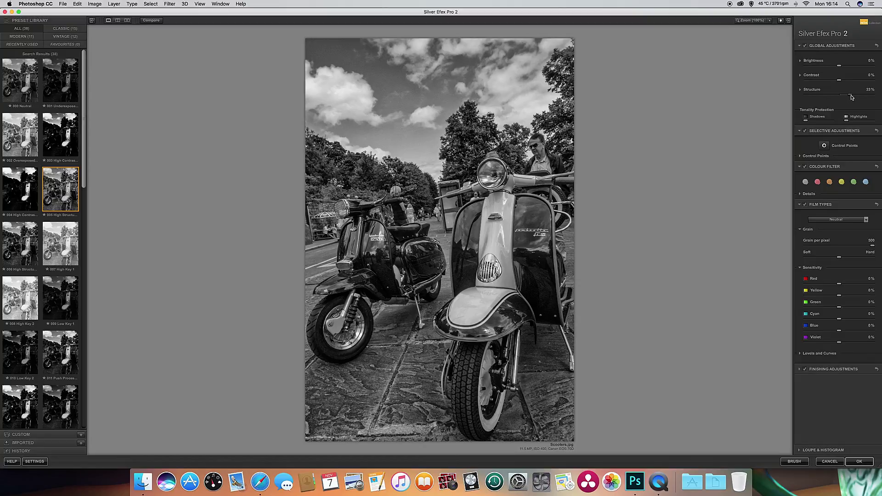
pyautogui.moveTo(852, 97); pyautogui.dragTo(864, 97)
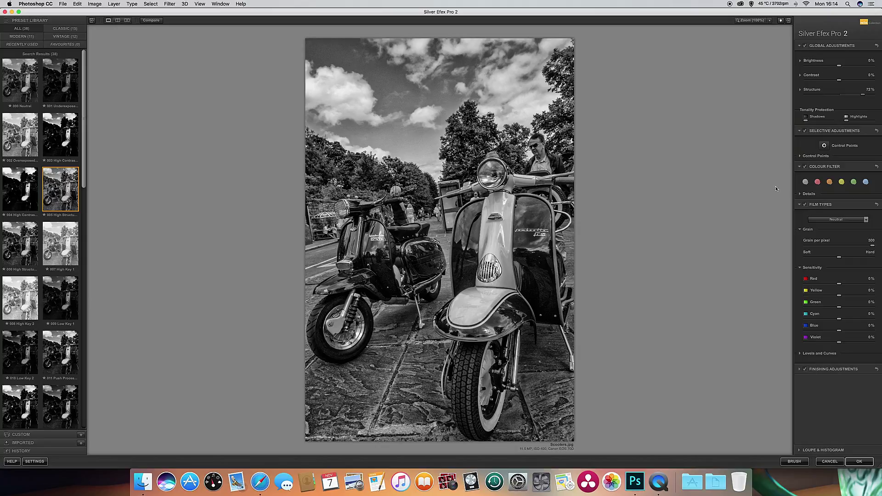
# Compare the red and blue colour filters, settling on red to darken the sky
pyautogui.click(818, 183)
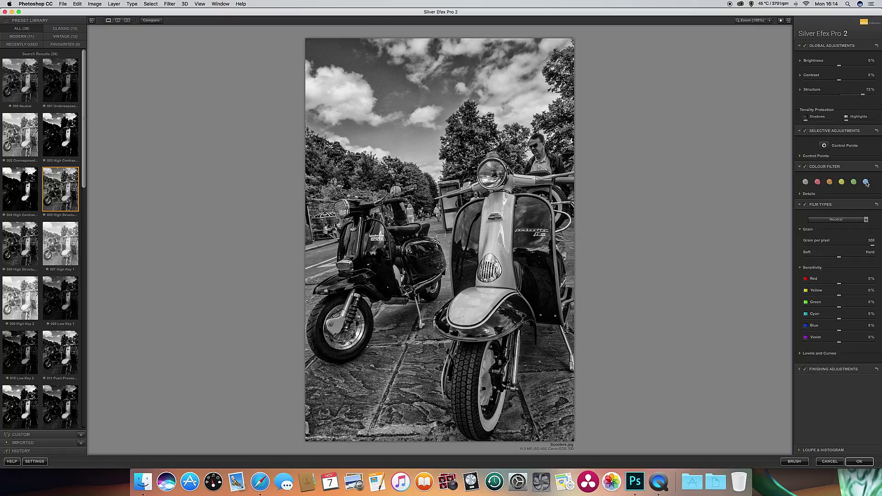
pyautogui.click(867, 183)
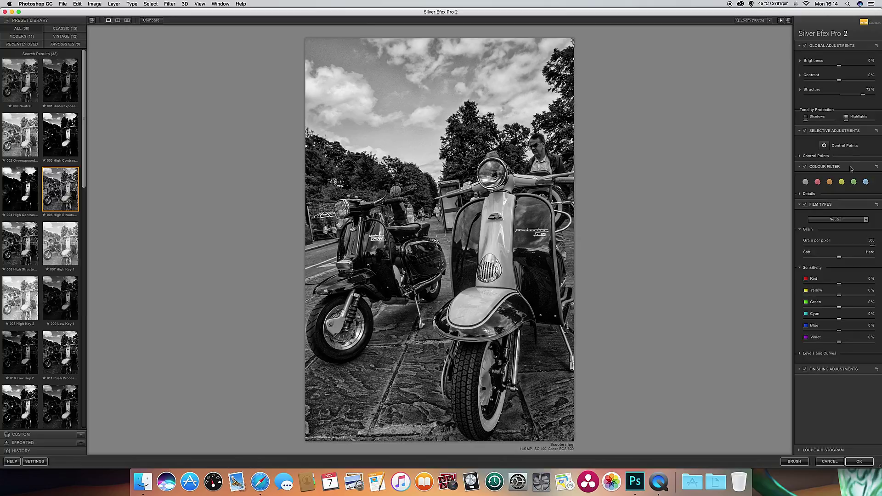
pyautogui.click(818, 183)
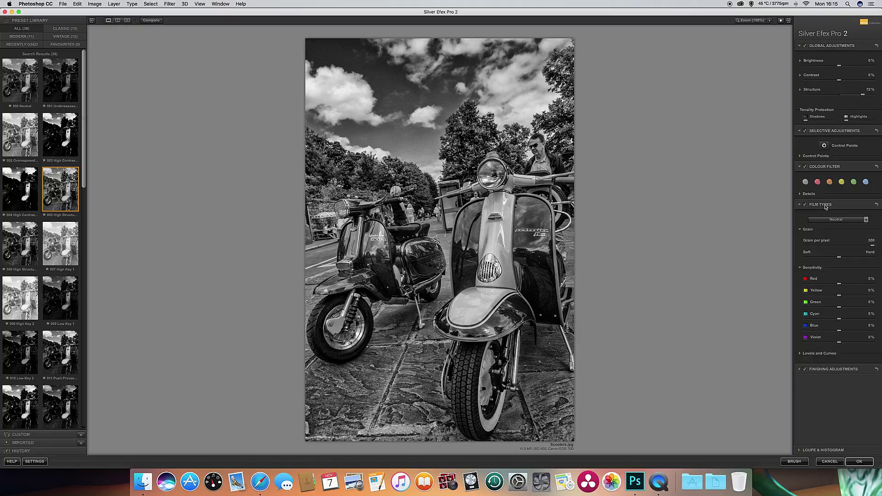
# Choose the Ilford PAN F Plus 50 film type and set grain per pixel to 500
pyautogui.click(832, 219)
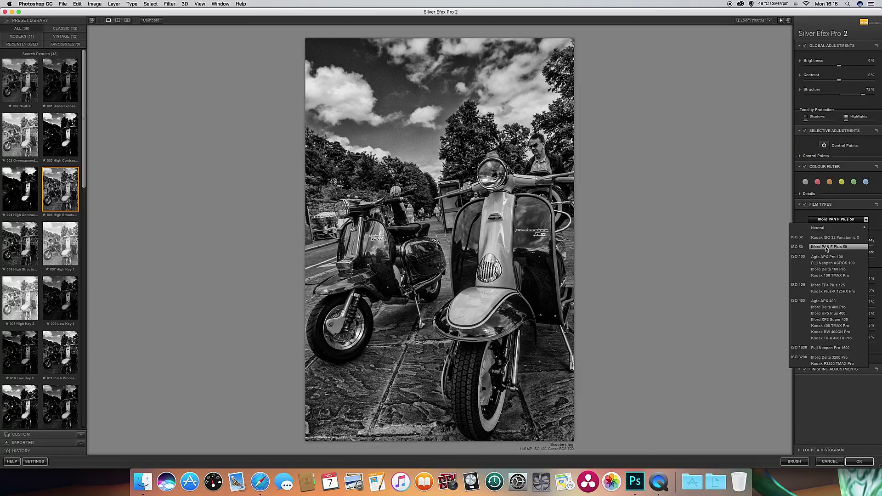
pyautogui.click(827, 249)
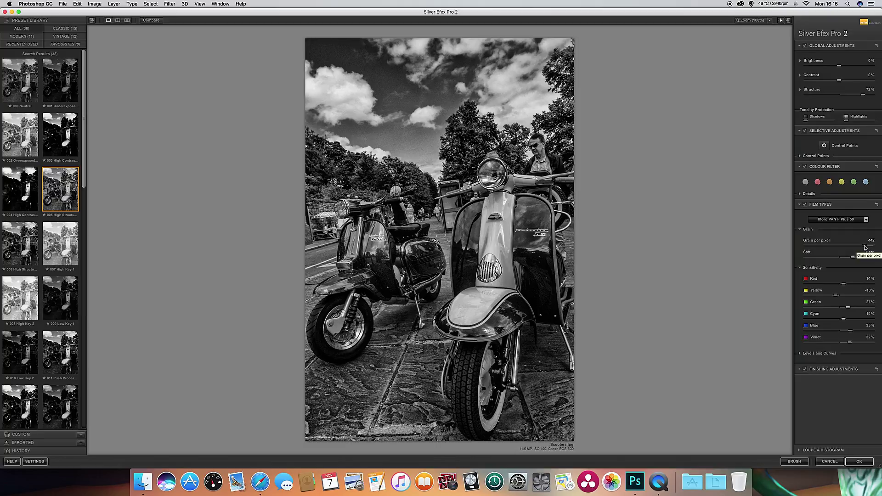
pyautogui.moveTo(865, 247)
pyautogui.mouseDown()
pyautogui.moveTo(797, 252)
pyautogui.moveTo(872, 257)
pyautogui.mouseUp()
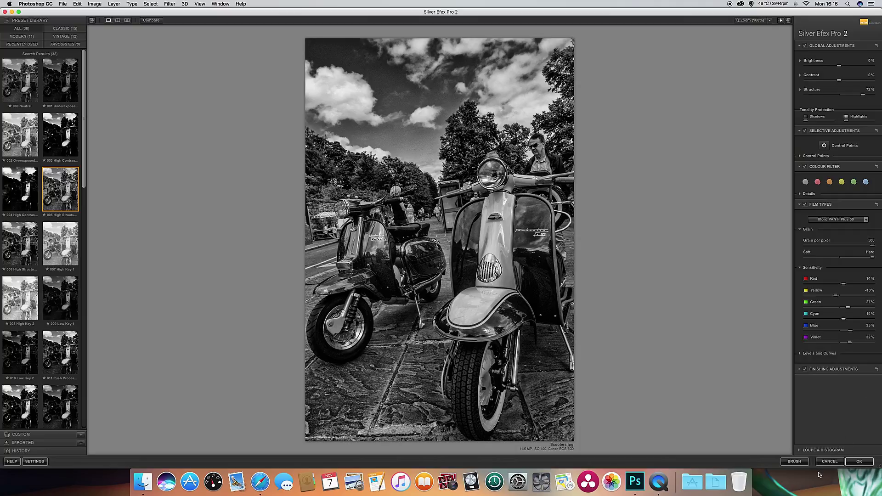
# Confirm the Silver Efex Pro 2 conversion to apply it to the scooters layer
pyautogui.click(859, 461)
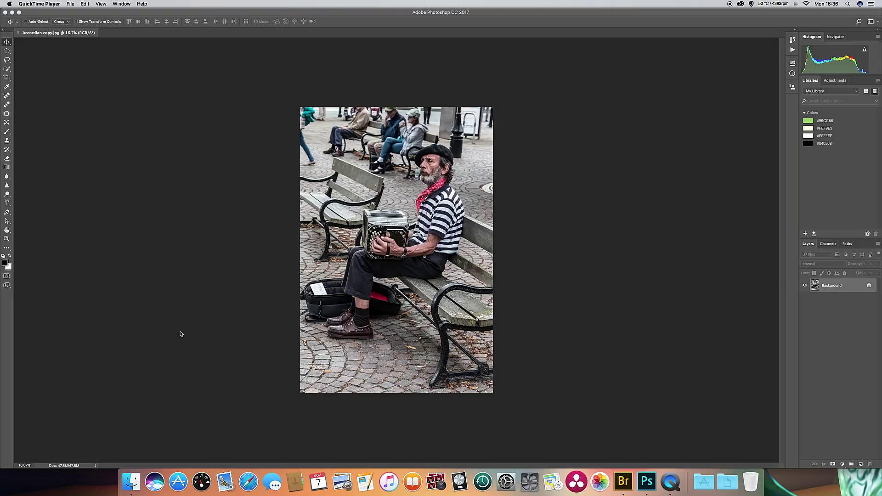
# Duplicate the accordion photo's Background layer as a new layer named 'Silver fx'
pyautogui.click(187, 143)
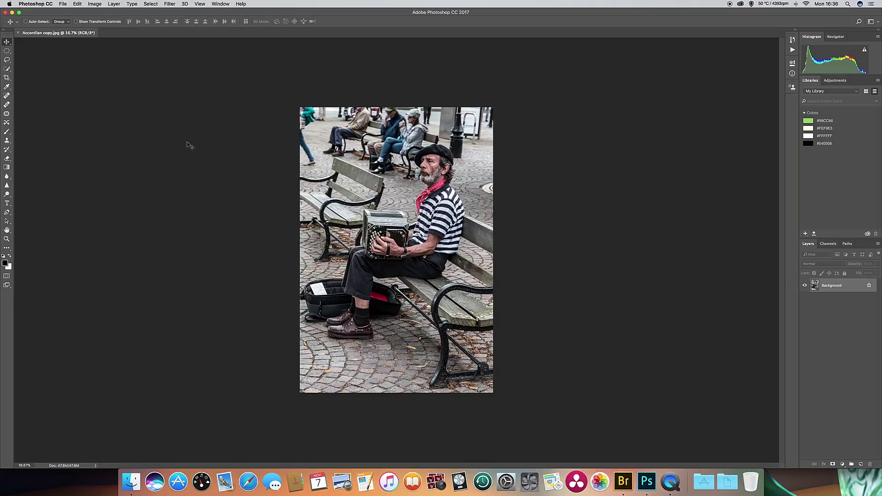
pyautogui.click(114, 5)
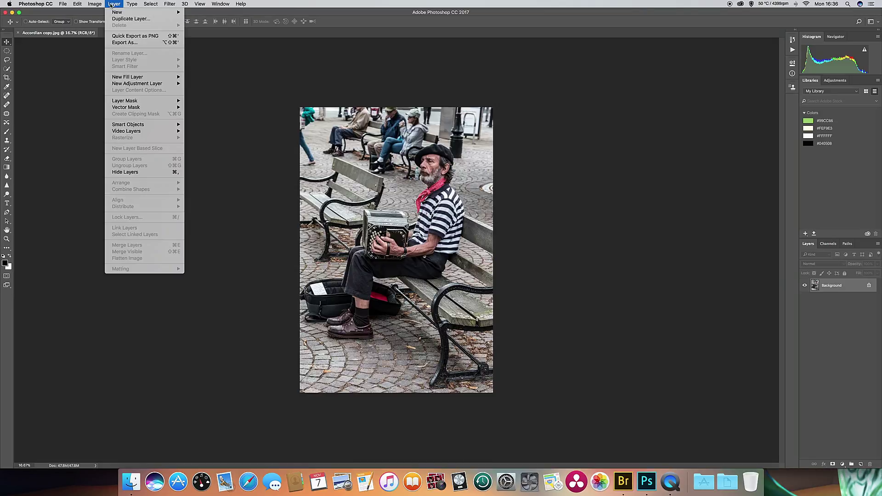
pyautogui.click(123, 19)
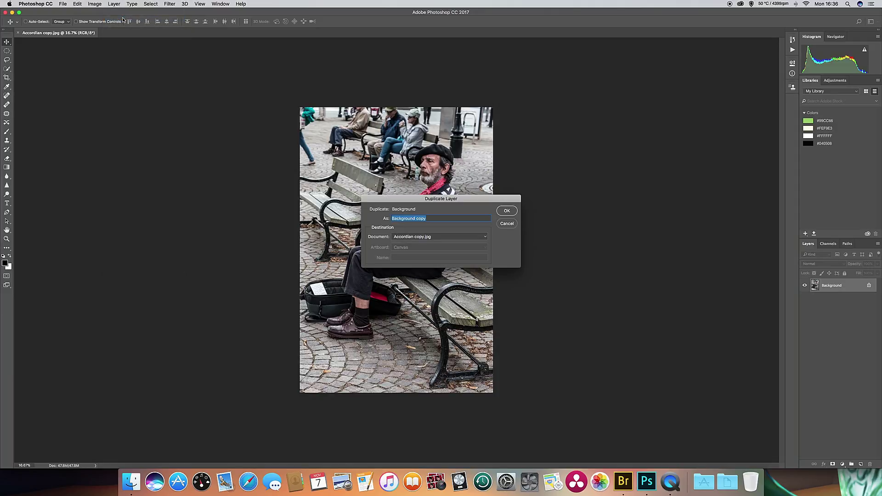
pyautogui.write('Silver fx')
pyautogui.click(507, 212)
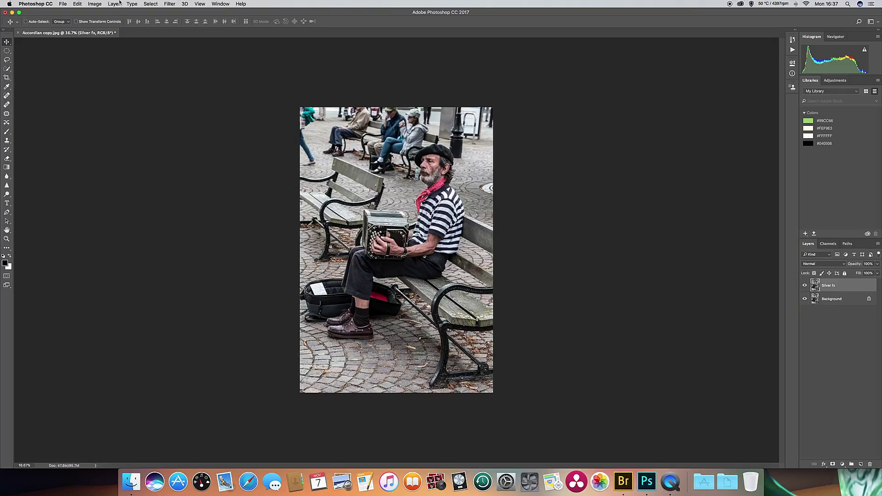
pyautogui.click(169, 5)
pyautogui.moveTo(195, 165)
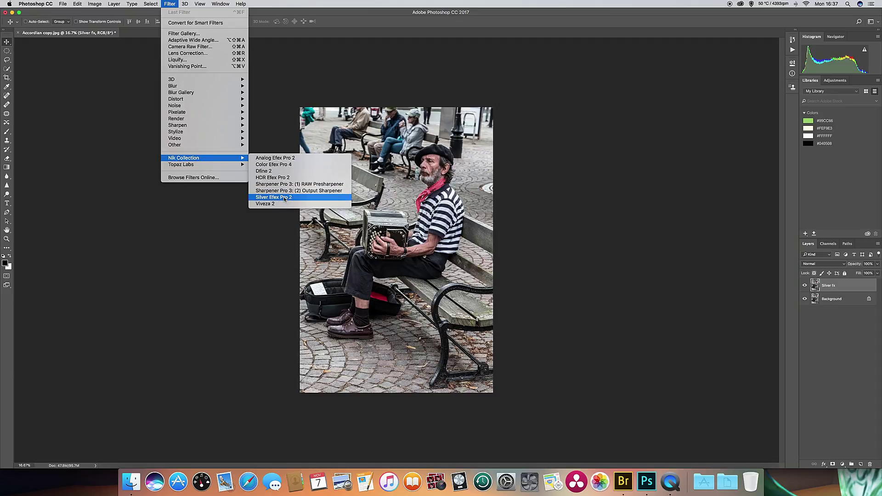
# Launch Silver Efex Pro 2 and apply the 036 Antique Plate II sepia preset
pyautogui.click(285, 198)
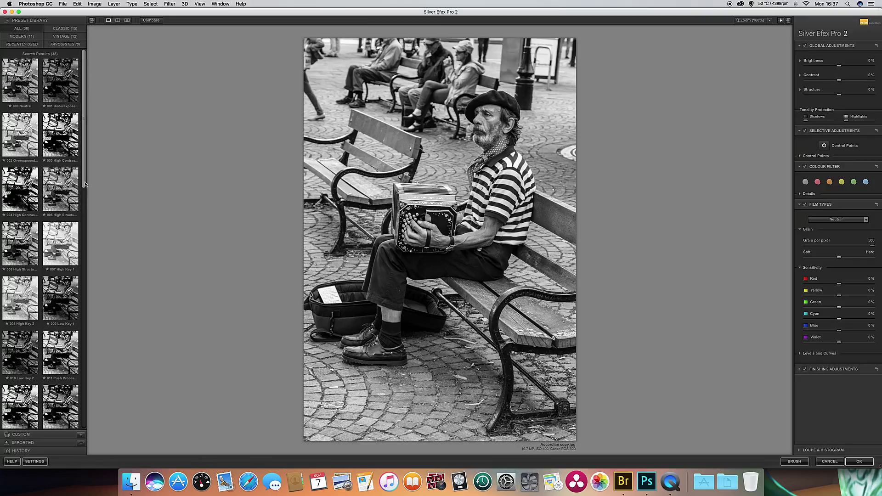
pyautogui.moveTo(84, 183); pyautogui.dragTo(92, 435)
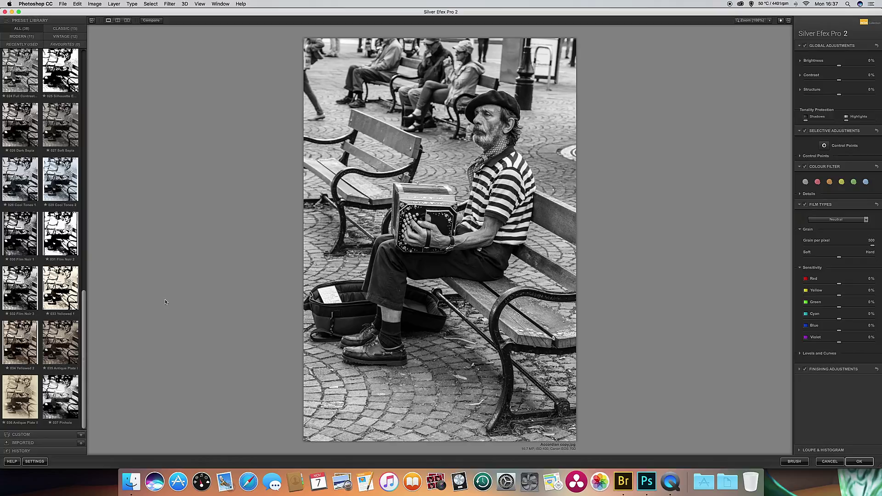
pyautogui.click(19, 408)
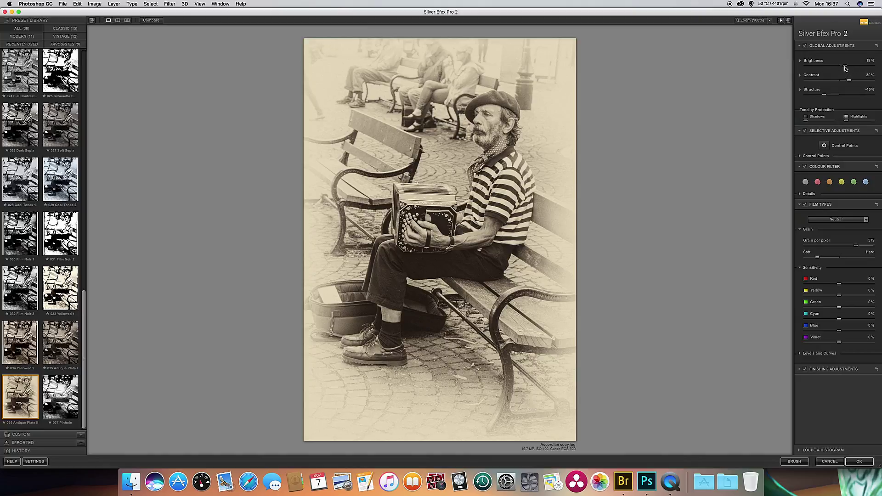
# Set Brightness to -7%, reset Contrast to 0%, and raise Structure to 91%
pyautogui.moveTo(845, 68)
pyautogui.mouseDown()
pyautogui.moveTo(837, 69)
pyautogui.moveTo(857, 81)
pyautogui.moveTo(846, 82)
pyautogui.mouseUp()
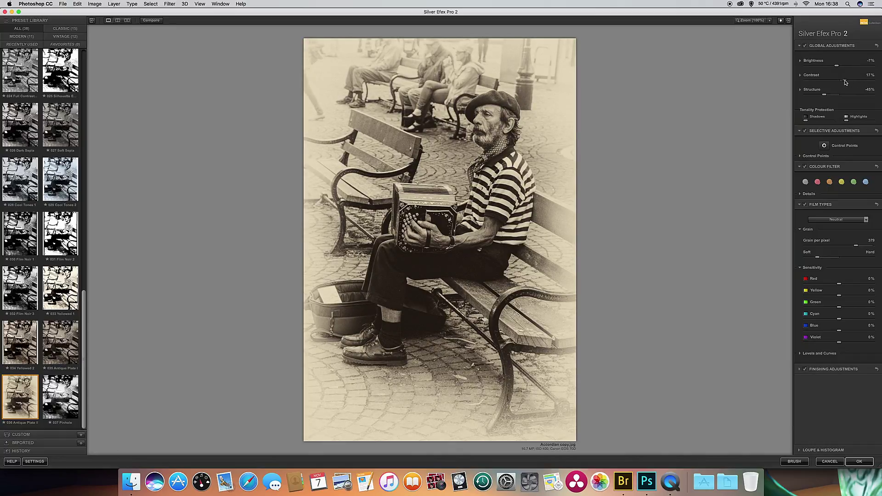
pyautogui.doubleClick(846, 81)
pyautogui.moveTo(826, 97); pyautogui.dragTo(877, 96)
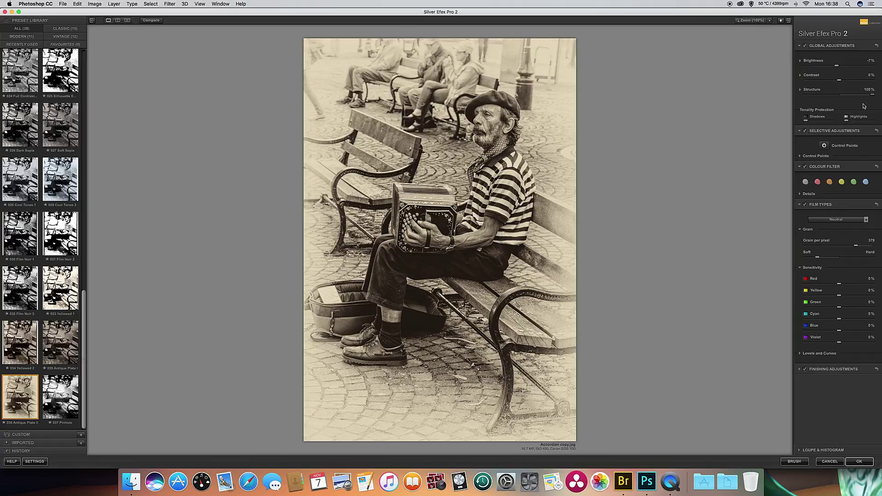
pyautogui.moveTo(873, 96); pyautogui.dragTo(870, 98)
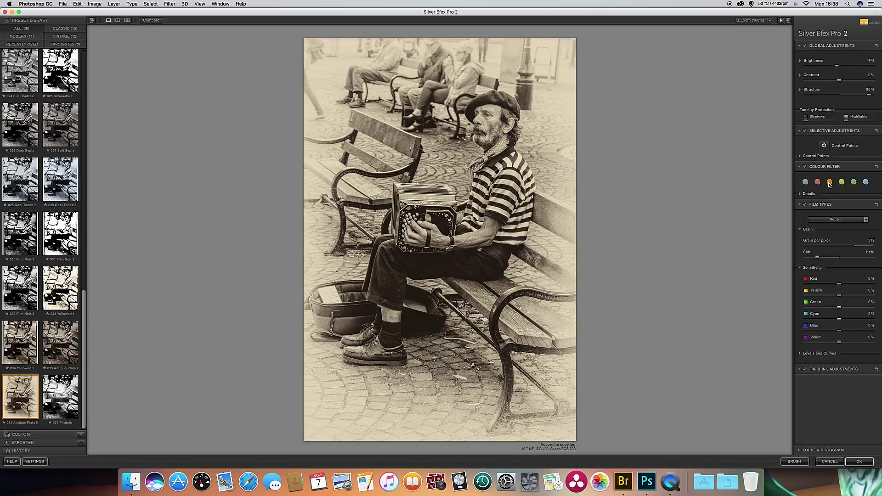
# Try orange, yellow and green colour filters, then settle on blue
pyautogui.click(829, 183)
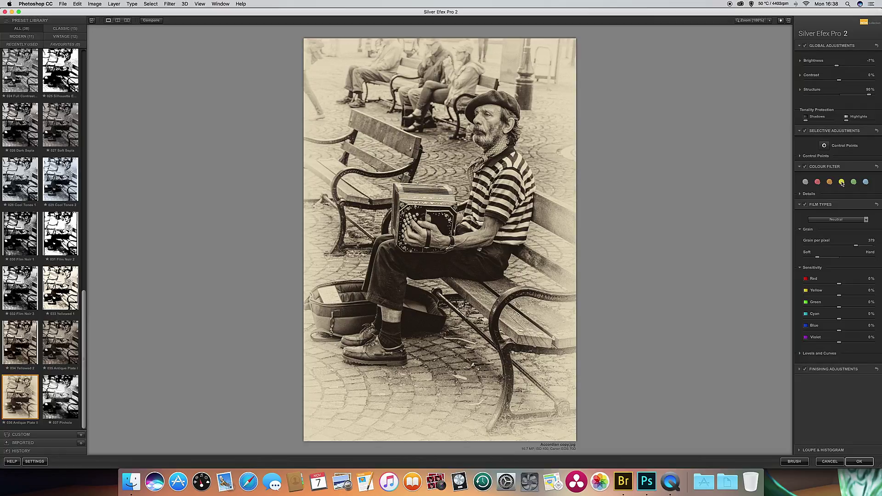
pyautogui.click(841, 183)
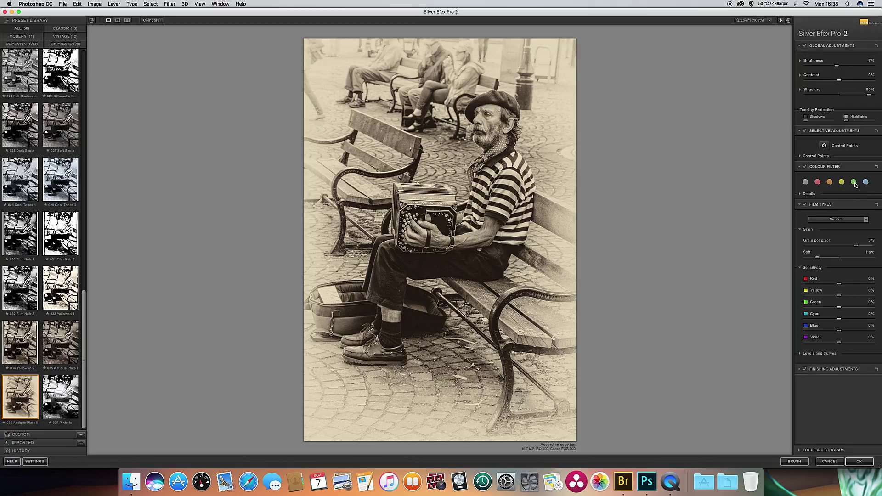
pyautogui.click(854, 183)
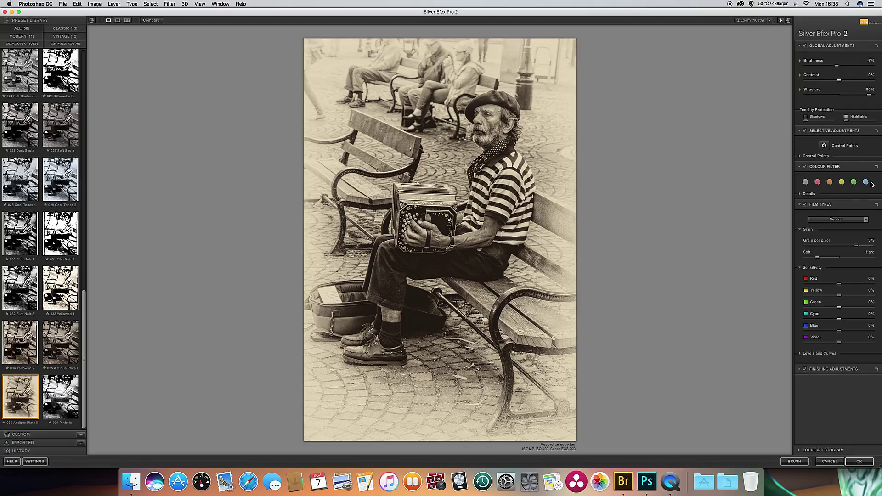
pyautogui.click(867, 183)
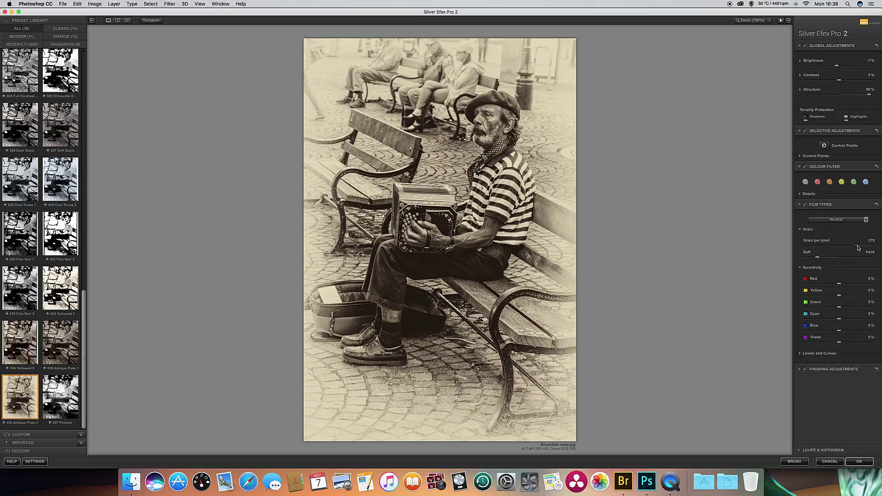
# Lower grain per pixel to 153 with fully soft grain, and maximize Highlights protection
pyautogui.moveTo(857, 248); pyautogui.dragTo(828, 254)
pyautogui.moveTo(818, 260)
pyautogui.mouseDown()
pyautogui.moveTo(864, 257)
pyautogui.moveTo(804, 257)
pyautogui.moveTo(849, 257)
pyautogui.moveTo(815, 257)
pyautogui.mouseUp()
pyautogui.moveTo(806, 121); pyautogui.dragTo(831, 121)
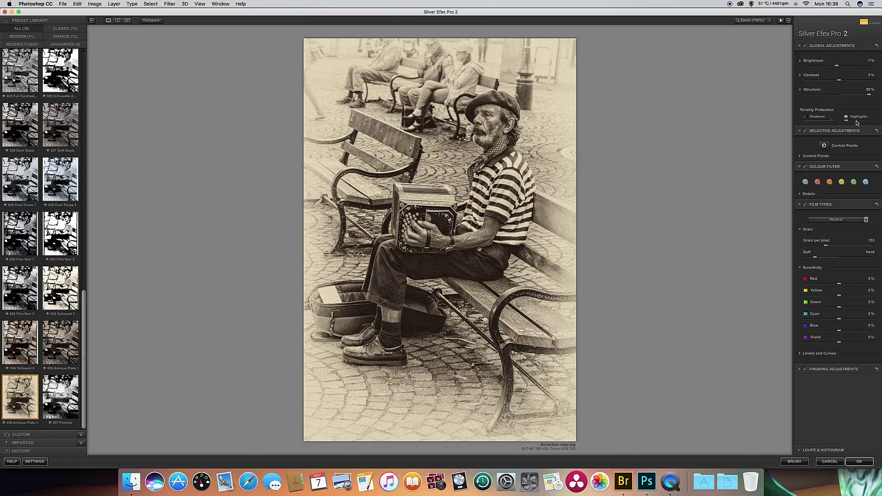
pyautogui.press('super+z')
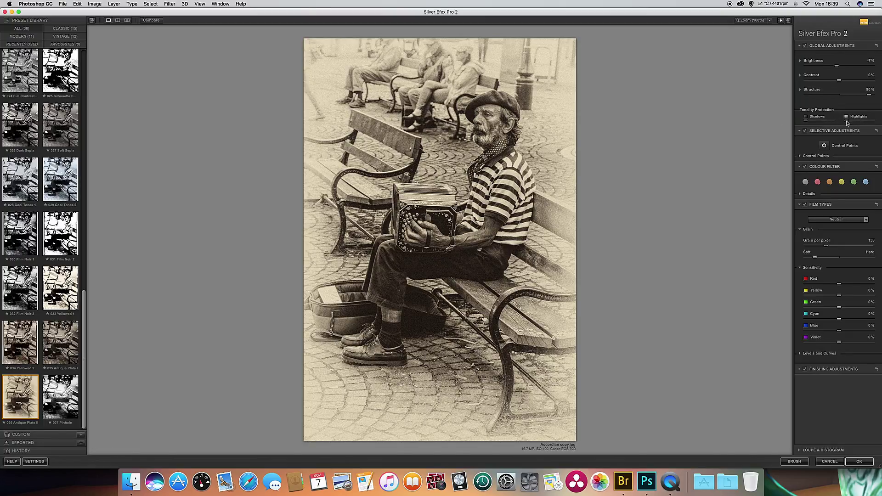
pyautogui.moveTo(848, 123); pyautogui.dragTo(880, 123)
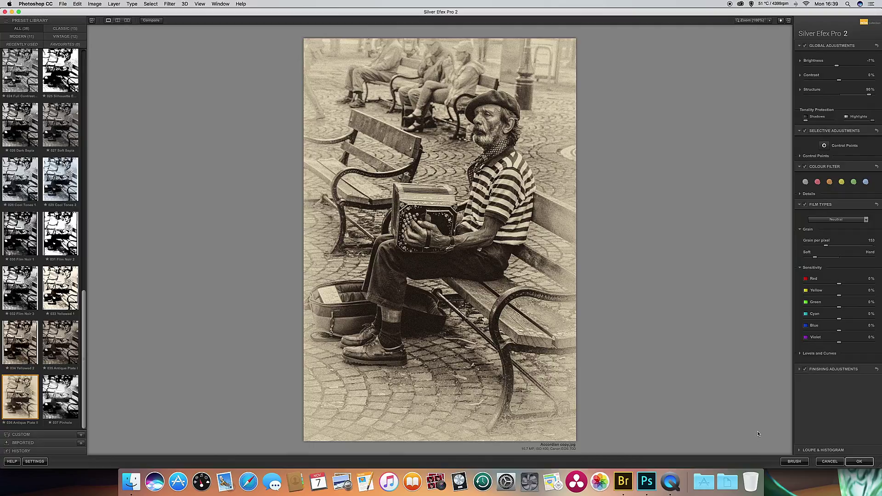
# Accept the sepia Silver Efex Pro 2 conversion as a new layer on the accordion photo
pyautogui.click(859, 462)
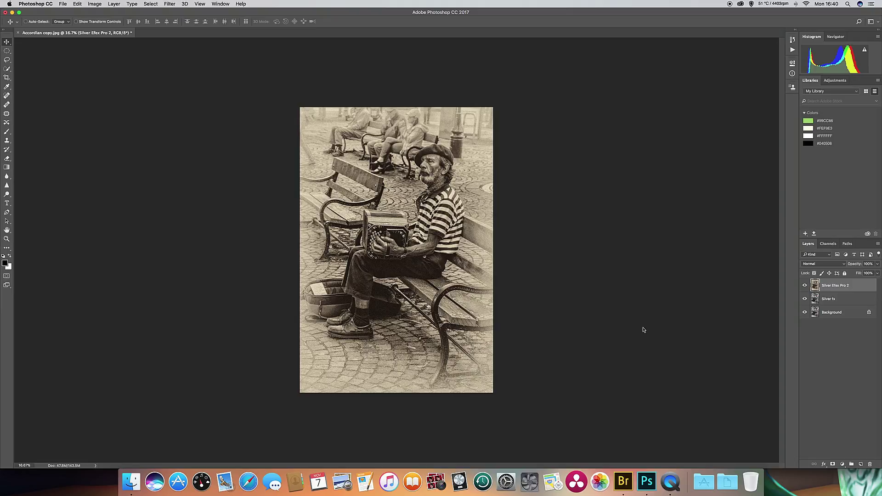
pyautogui.rightClick(670, 484)
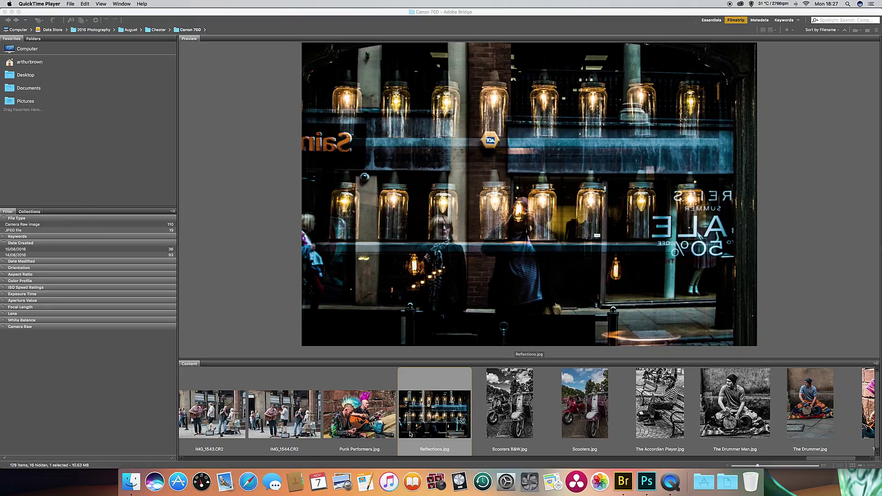
# Open Reflections.jpg from Adobe Bridge in Photoshop
pyautogui.press('super+Tab')
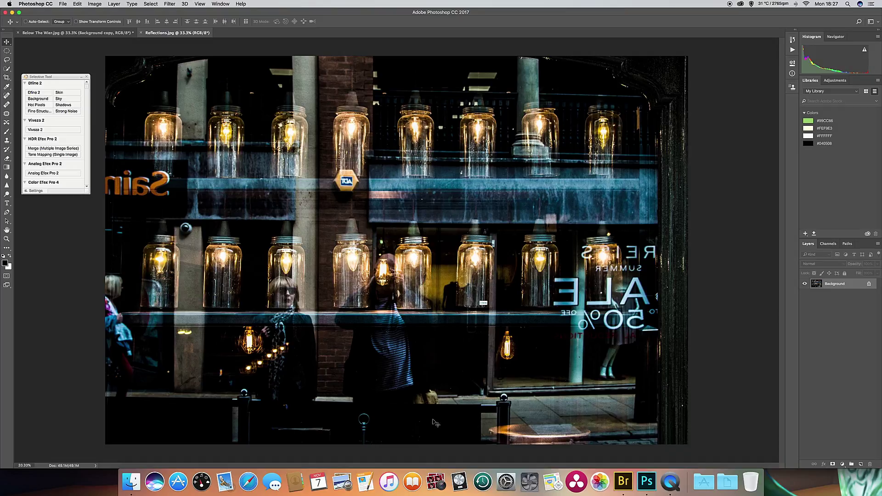
# Duplicate the Background layer as a new layer named Nik
pyautogui.click(111, 4)
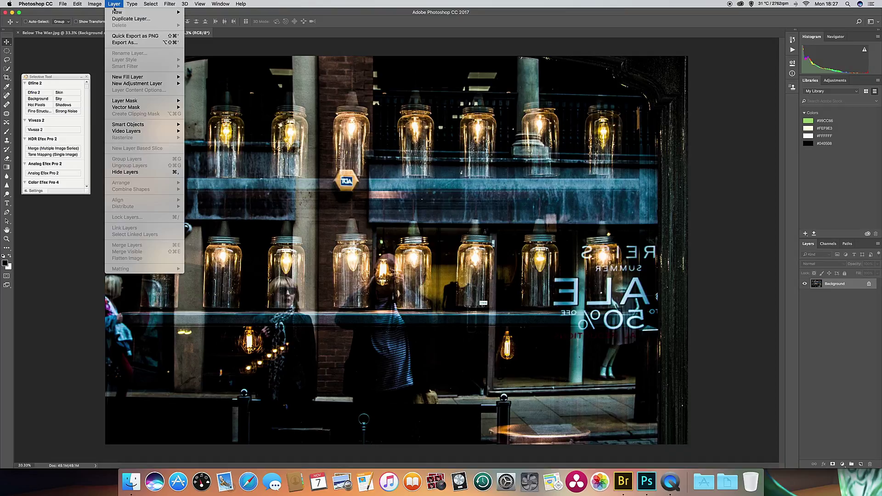
pyautogui.click(140, 27)
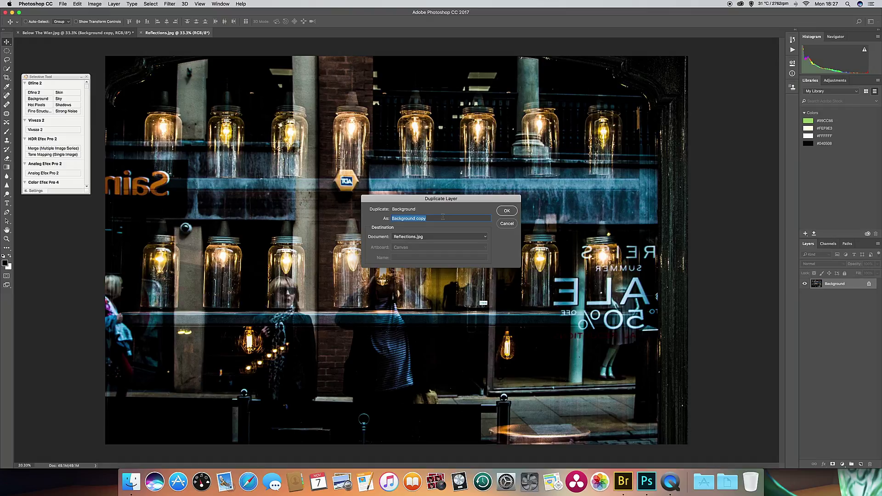
pyautogui.write('Nik')
pyautogui.click(506, 210)
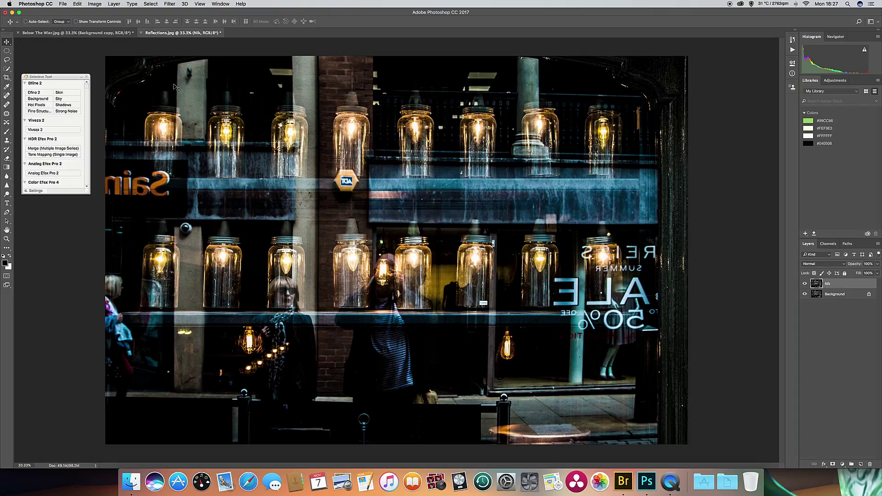
# Launch Filter > Nik Collection > HDR Efex Pro 2 on the Reflections photo
pyautogui.click(170, 5)
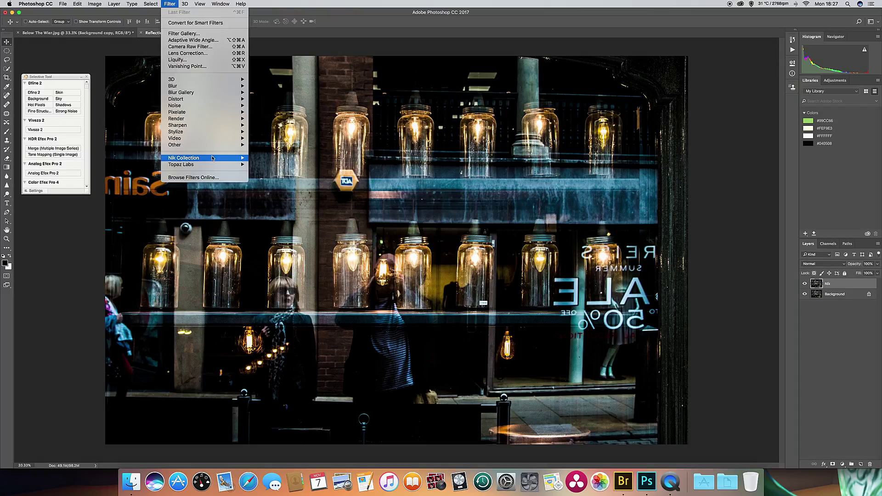
pyautogui.moveTo(204, 161)
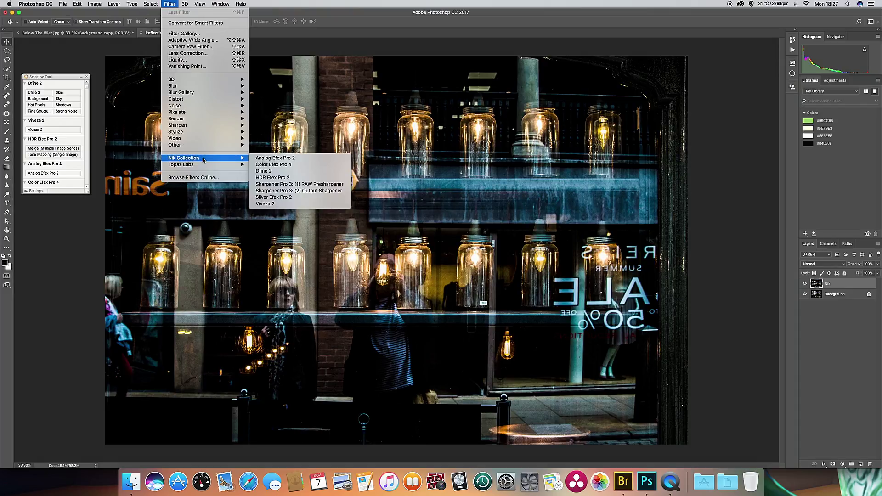
pyautogui.click(269, 177)
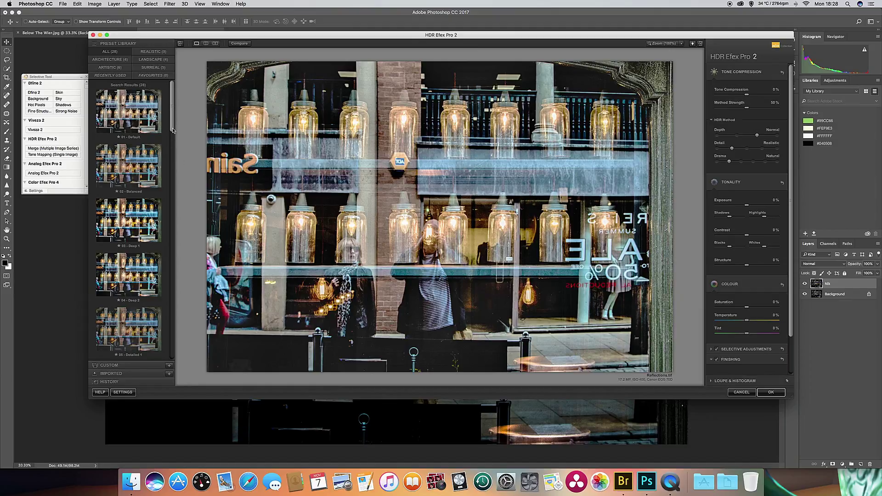
# Try the 09 - B&W (realistic) preset, then apply 15 - B&W (artistic)
pyautogui.moveTo(173, 131); pyautogui.dragTo(170, 202)
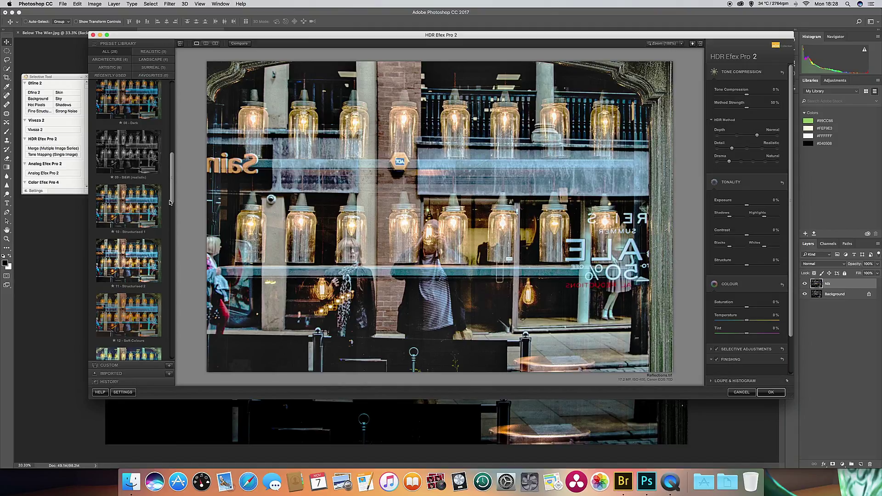
pyautogui.click(142, 161)
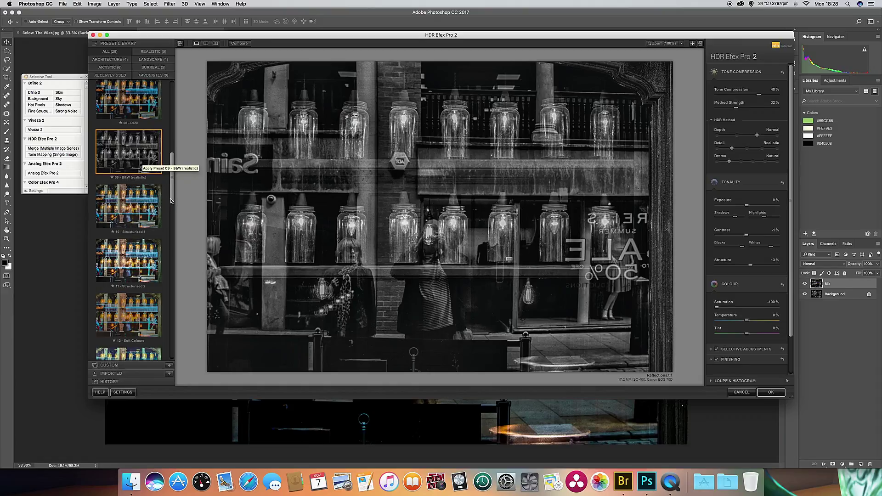
pyautogui.moveTo(171, 201); pyautogui.dragTo(173, 241)
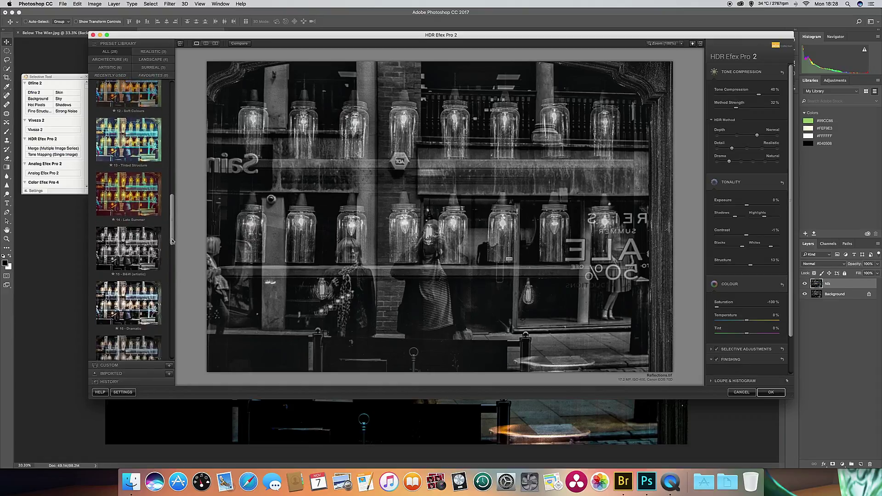
pyautogui.scroll(-2, 172, 242)
pyautogui.click(134, 211)
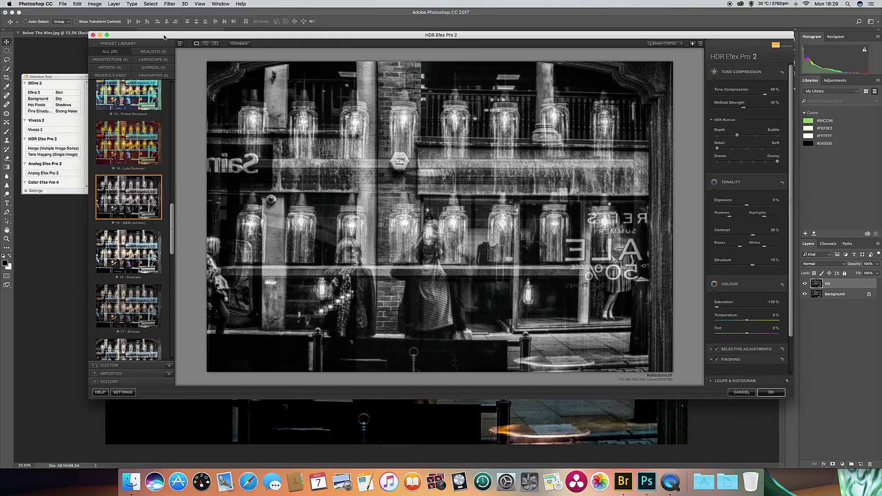
# Enlarge the editor and compare HDR Depth settings, leaving it at Subtle
pyautogui.click(107, 35)
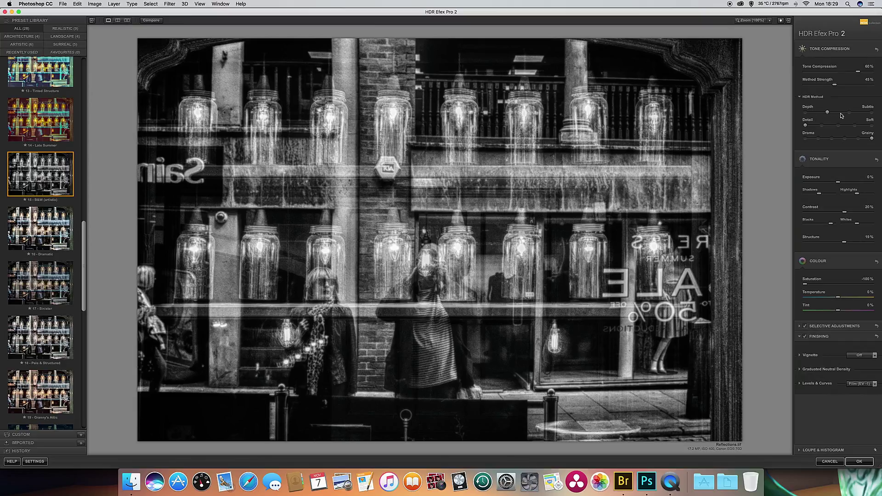
pyautogui.moveTo(827, 112); pyautogui.dragTo(807, 116)
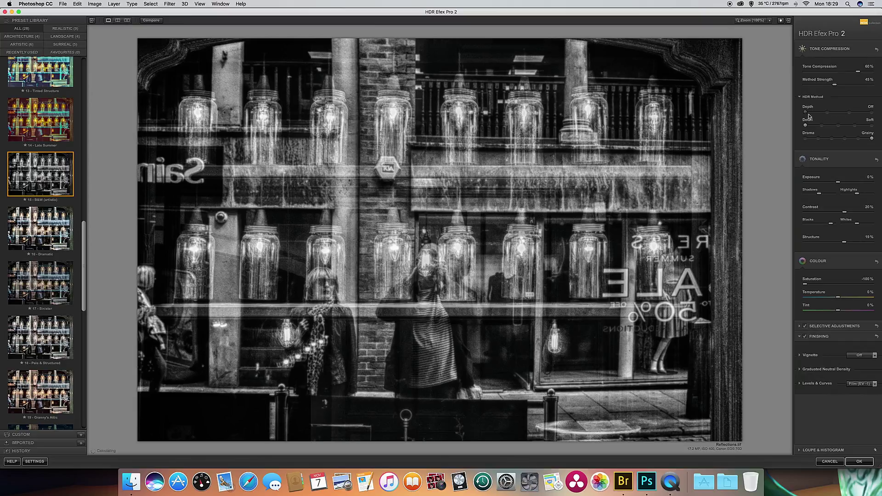
pyautogui.click(830, 116)
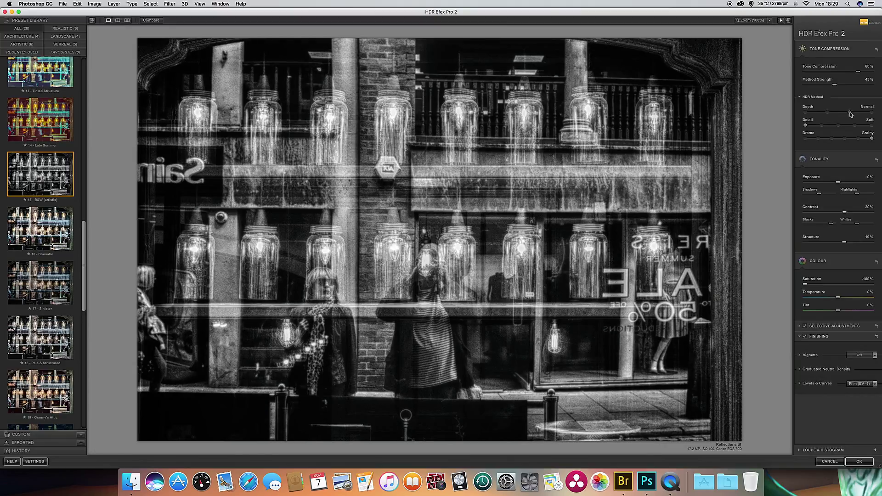
pyautogui.moveTo(850, 114); pyautogui.dragTo(874, 115)
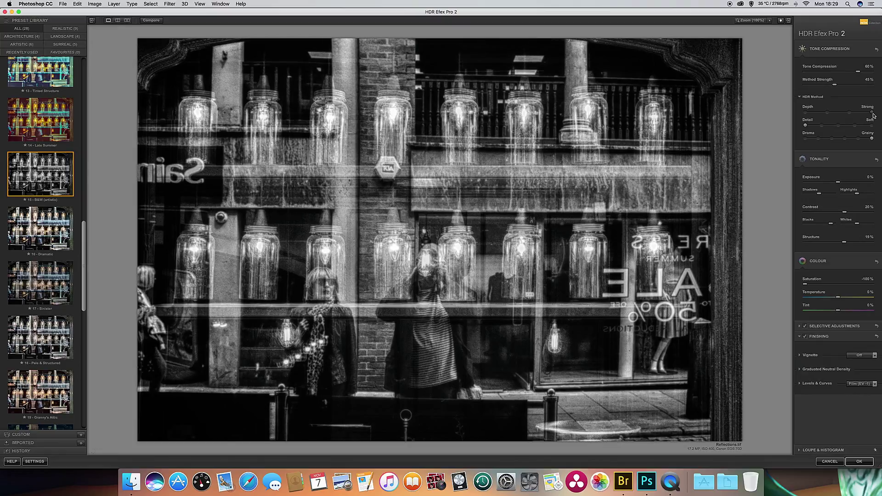
pyautogui.click(828, 115)
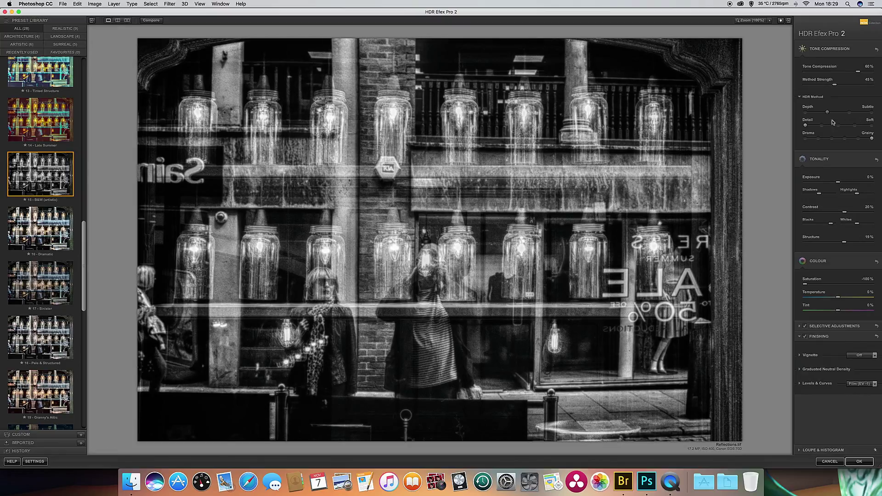
# Step HDR Detail through Accentuated and Detailed up to Grungy
pyautogui.click(821, 126)
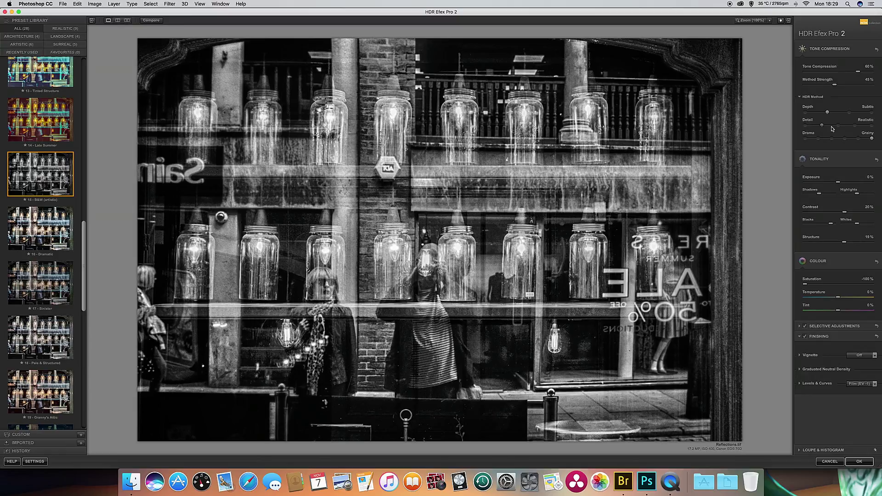
pyautogui.click(838, 126)
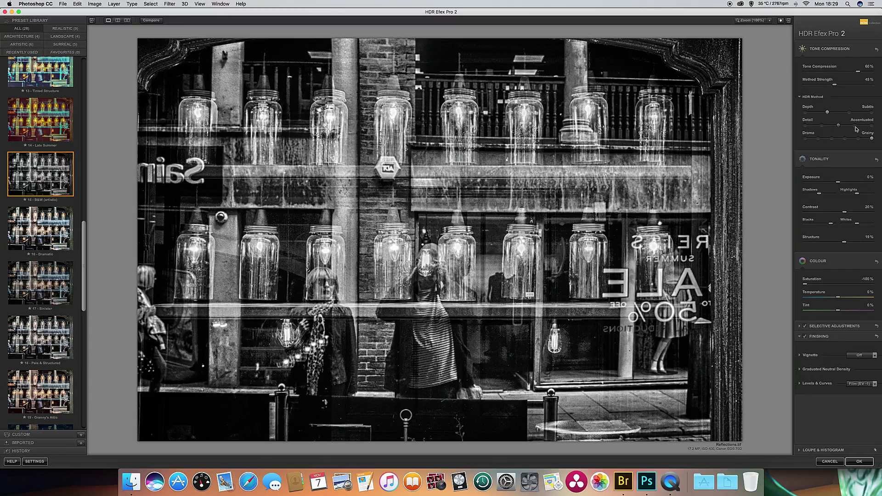
pyautogui.click(856, 127)
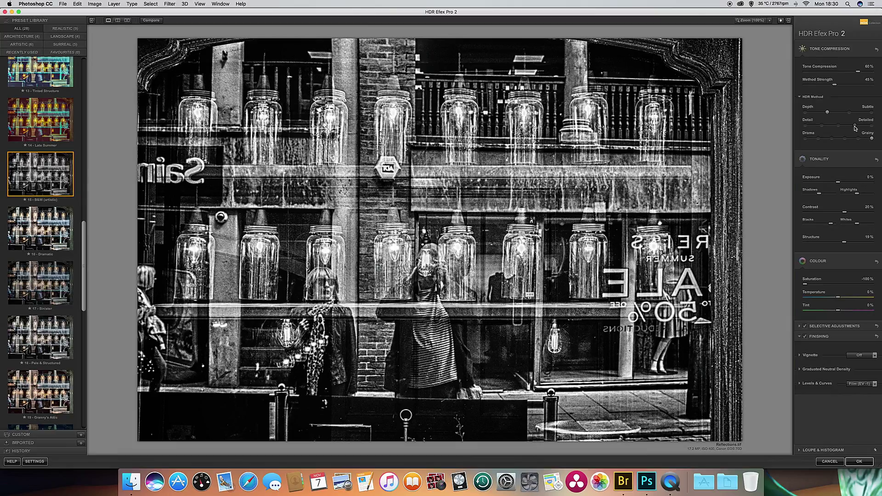
pyautogui.click(872, 127)
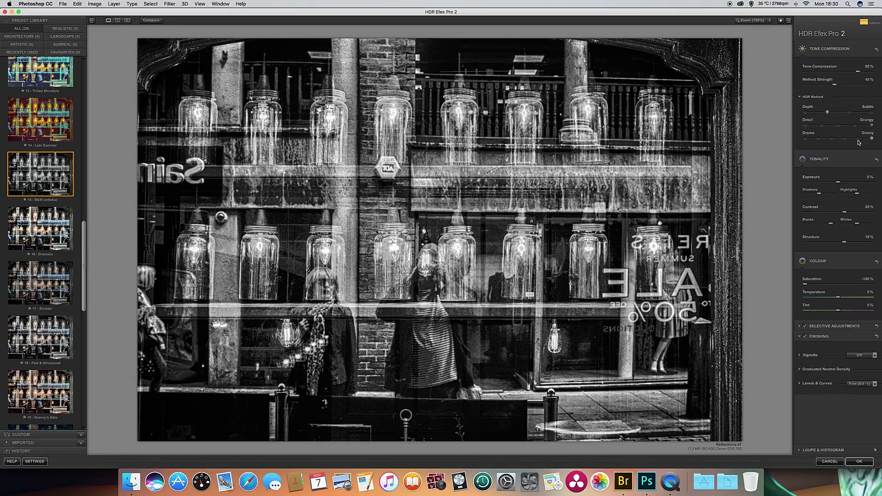
# Try Deep and Dingy Drama settings, then set Drama to Sharp
pyautogui.click(858, 139)
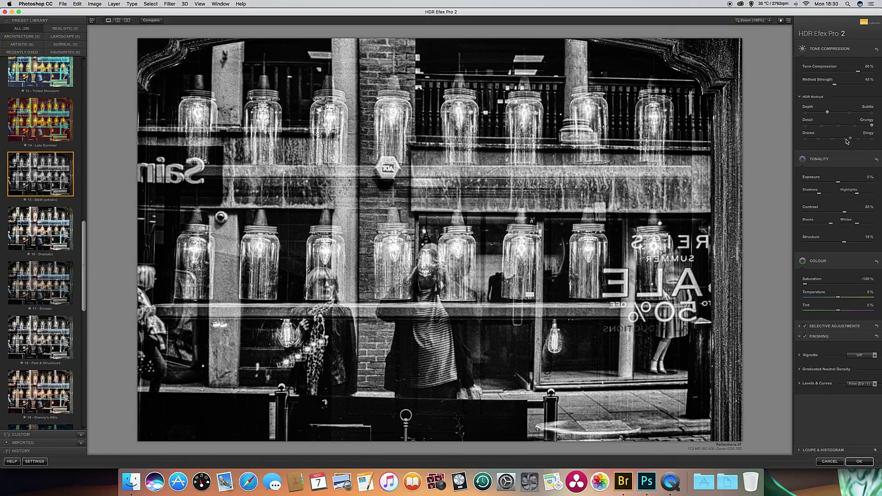
pyautogui.moveTo(848, 141); pyautogui.dragTo(805, 142)
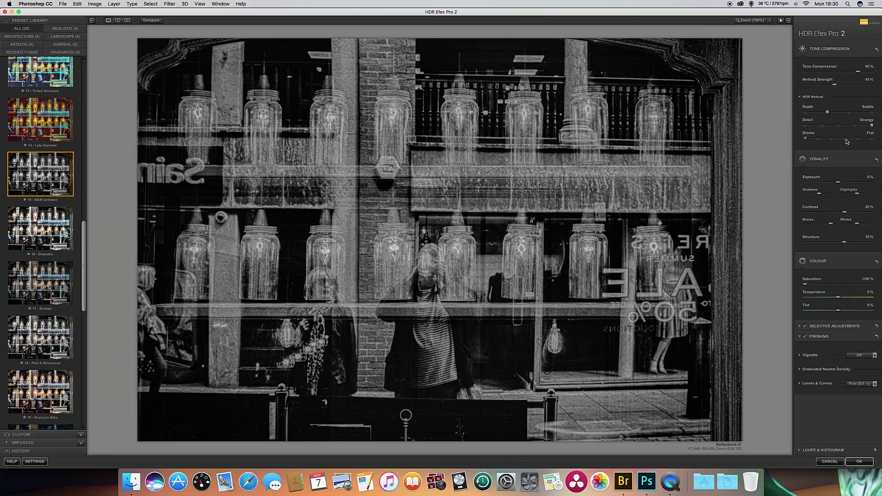
pyautogui.click(847, 140)
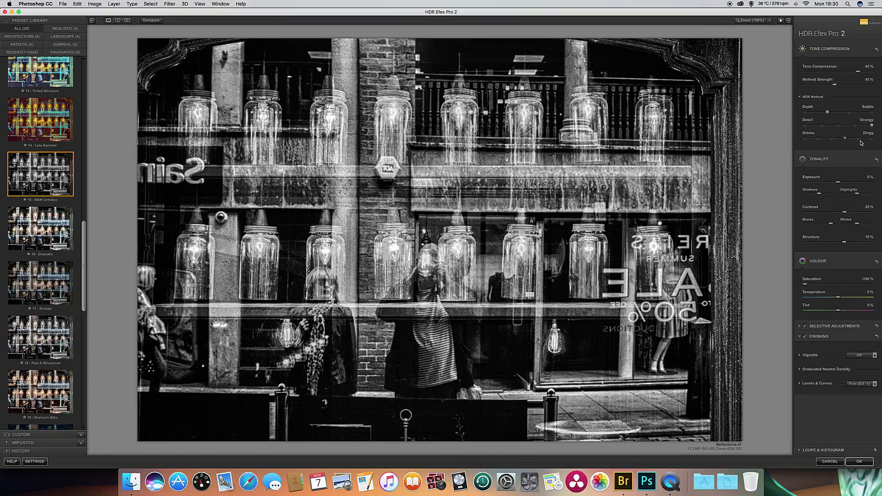
pyautogui.click(859, 140)
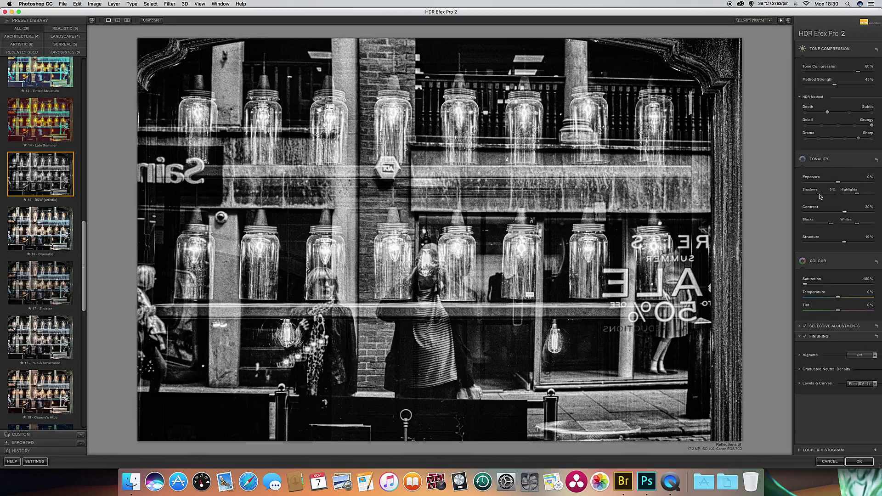
# Set Shadows to -35% and Highlights to 93%, and raise Structure
pyautogui.moveTo(820, 197); pyautogui.dragTo(838, 197)
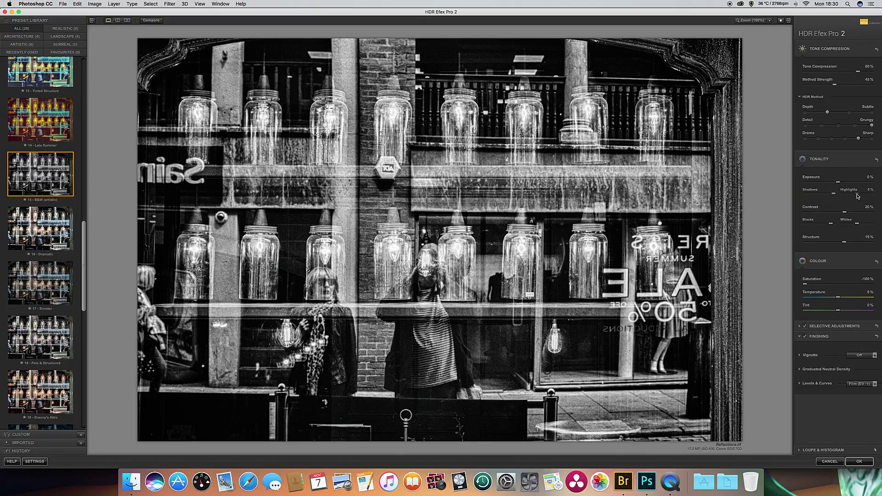
pyautogui.moveTo(858, 194)
pyautogui.mouseDown()
pyautogui.moveTo(871, 195)
pyautogui.moveTo(859, 196)
pyautogui.mouseUp()
pyautogui.moveTo(846, 244); pyautogui.dragTo(876, 244)
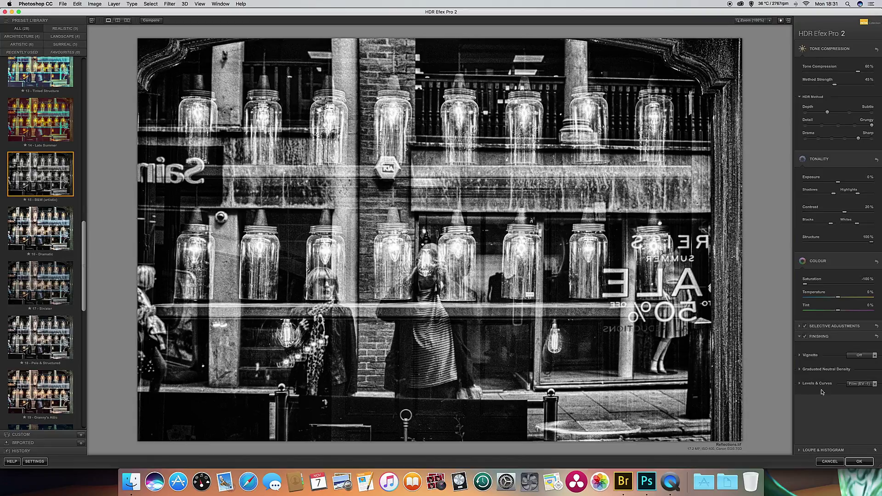
# Apply the black-and-white HDR edit back into Photoshop
pyautogui.click(857, 463)
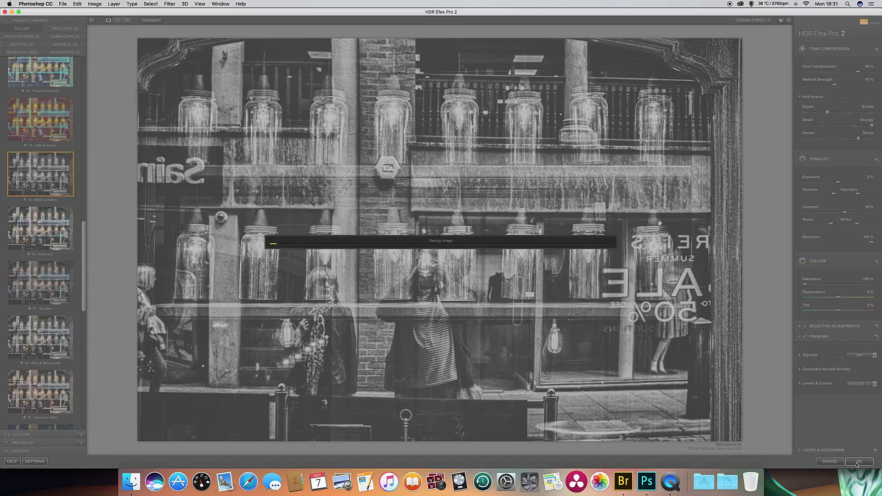